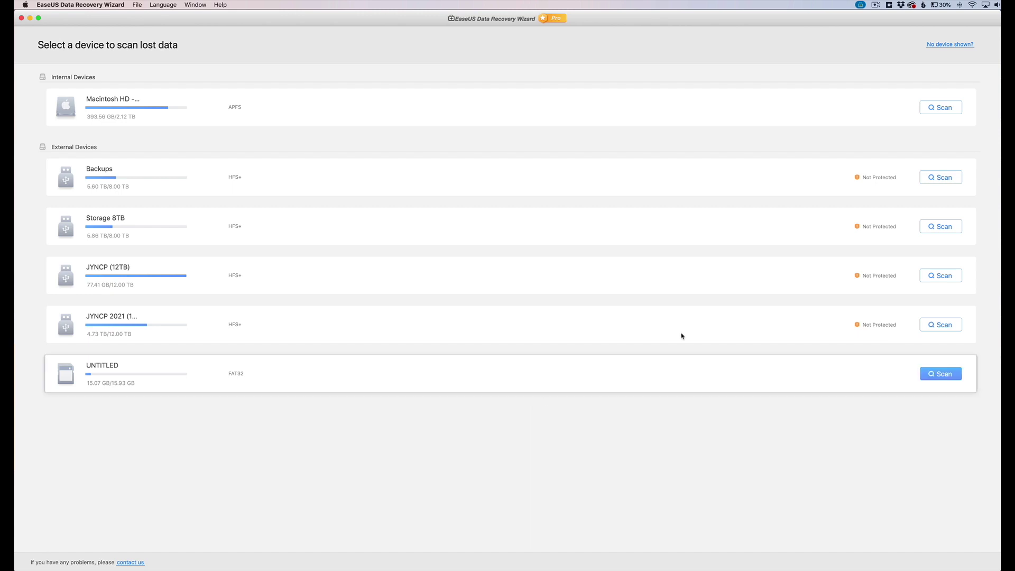
# Bring the UNTITLED card's Finder window forward and move it to the centre of the screen.
pyautogui.press('super+Tab')
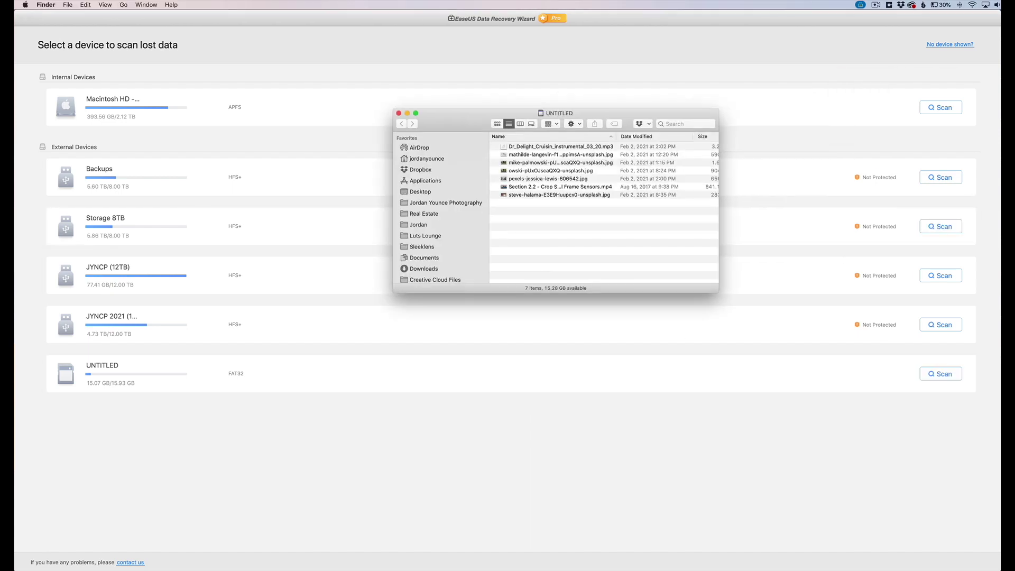
pyautogui.moveTo(481, 129); pyautogui.dragTo(434, 137)
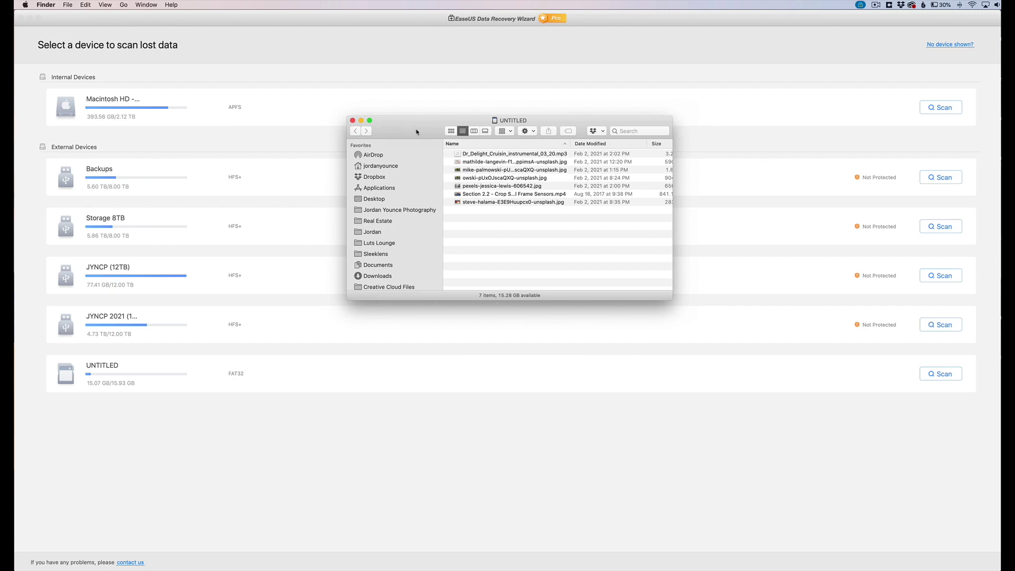
pyautogui.moveTo(416, 132); pyautogui.dragTo(383, 150)
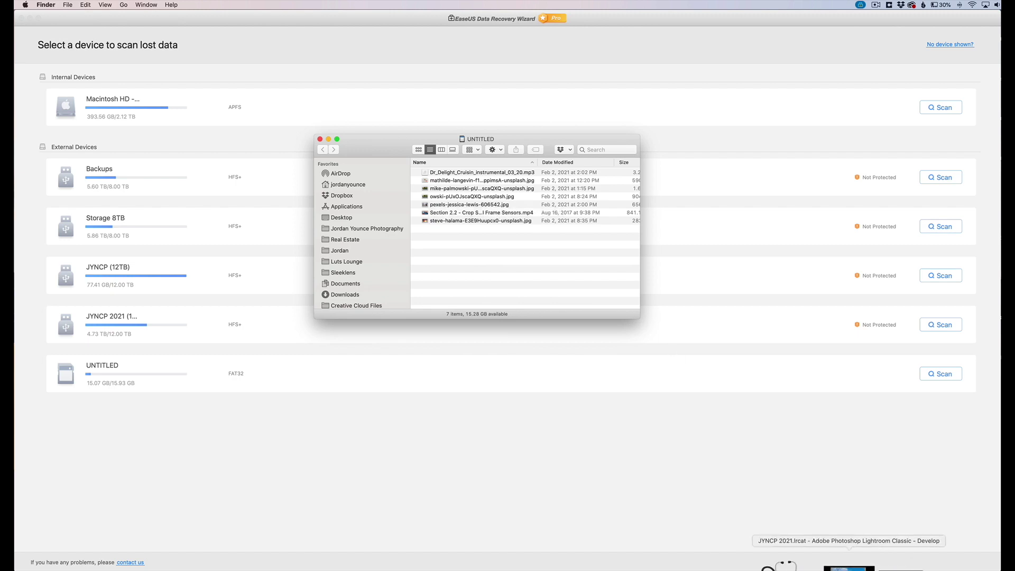
# Erase the UNTITLED card in Disk Utility using the MS-DOS (FAT) format.
pyautogui.click(825, 559)
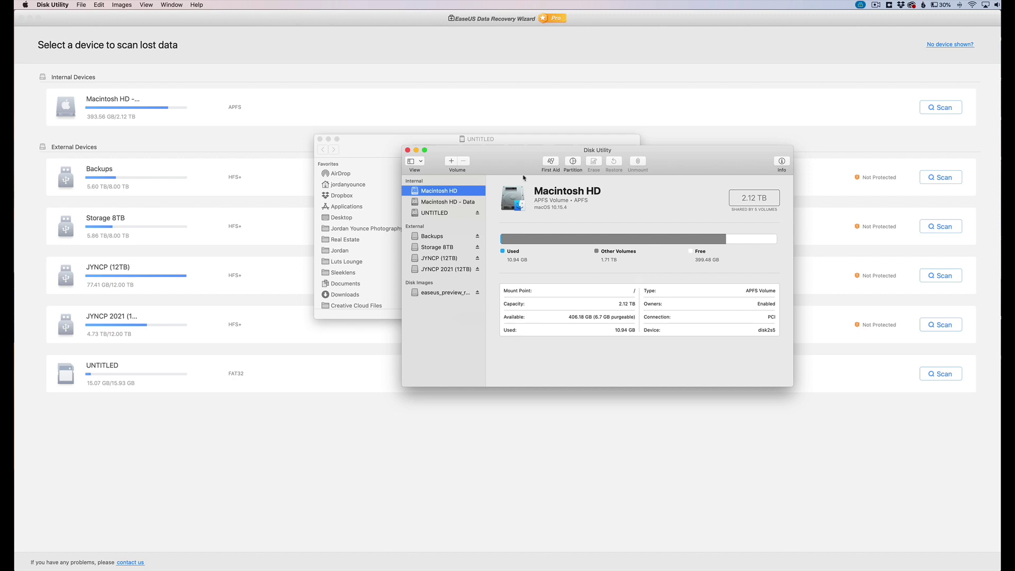
pyautogui.click(413, 210)
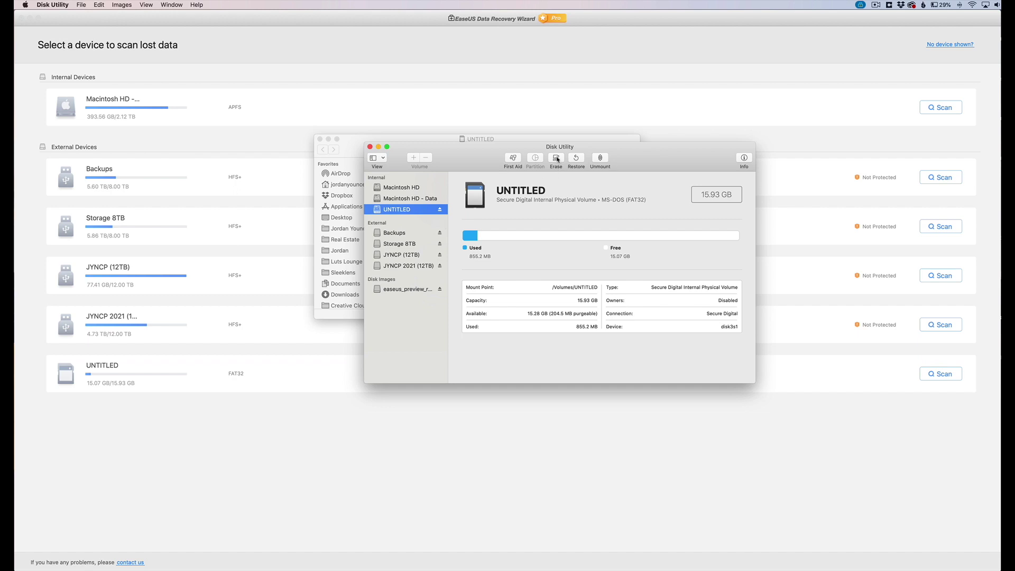
pyautogui.click(556, 158)
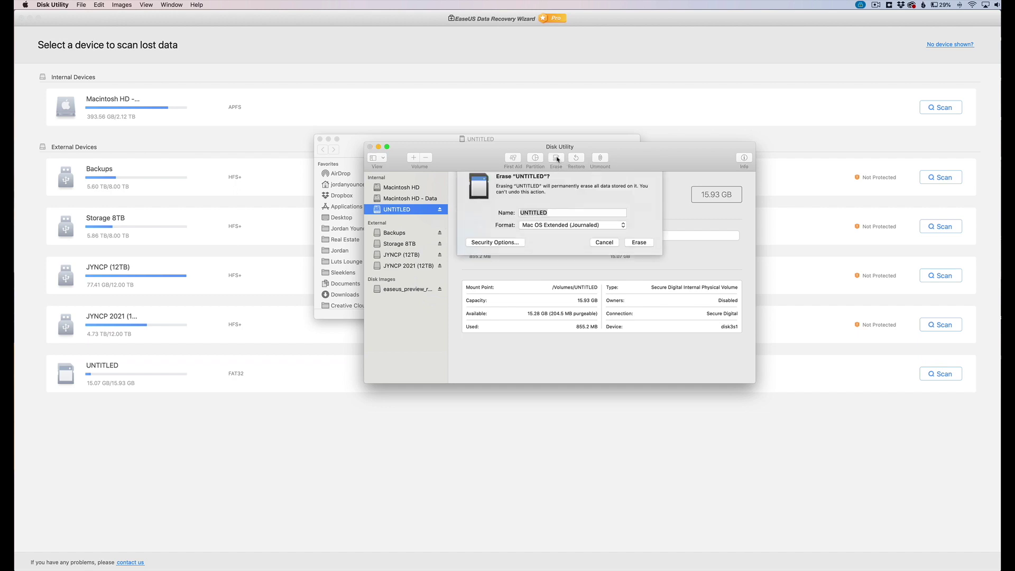
pyautogui.click(569, 234)
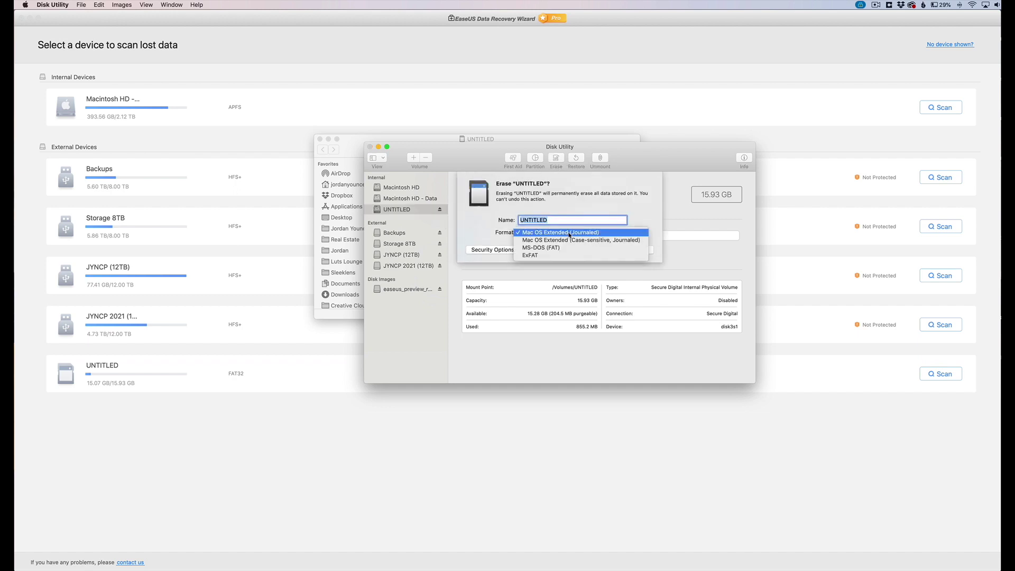
pyautogui.click(549, 249)
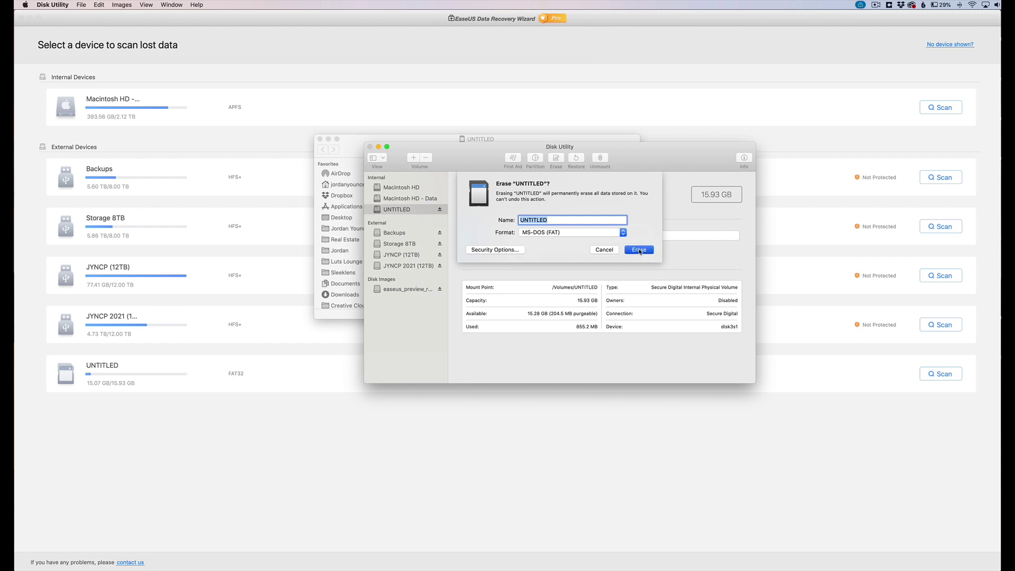
pyautogui.click(638, 251)
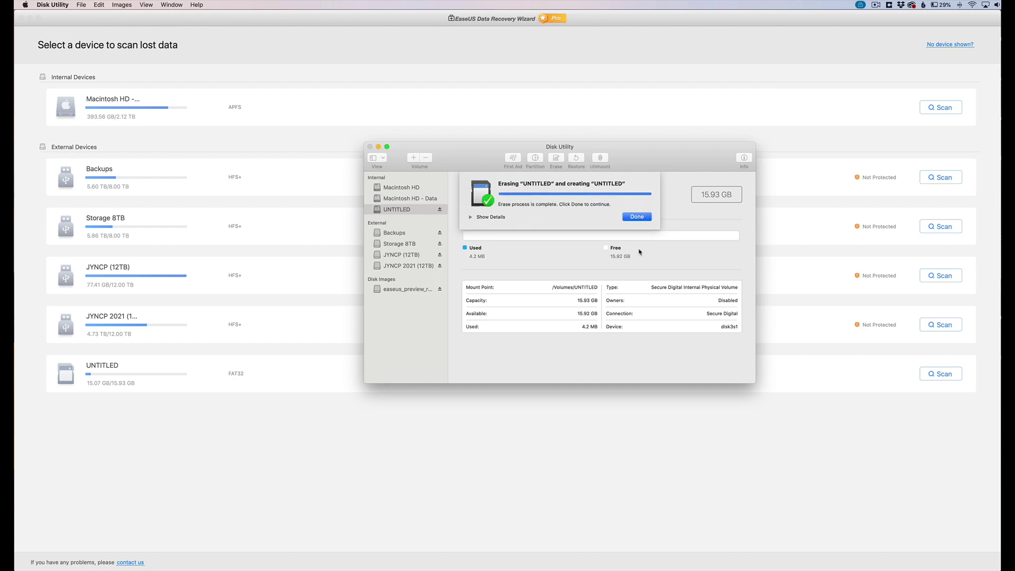
pyautogui.click(637, 217)
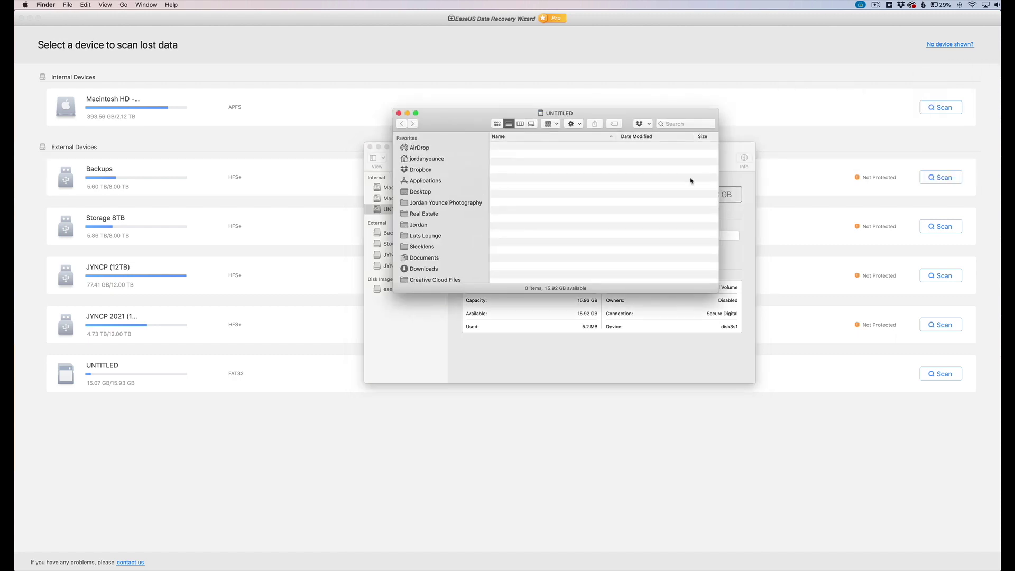
# Close the empty UNTITLED Finder window and Disk Utility to return to the EaseUS device list.
pyautogui.click(399, 113)
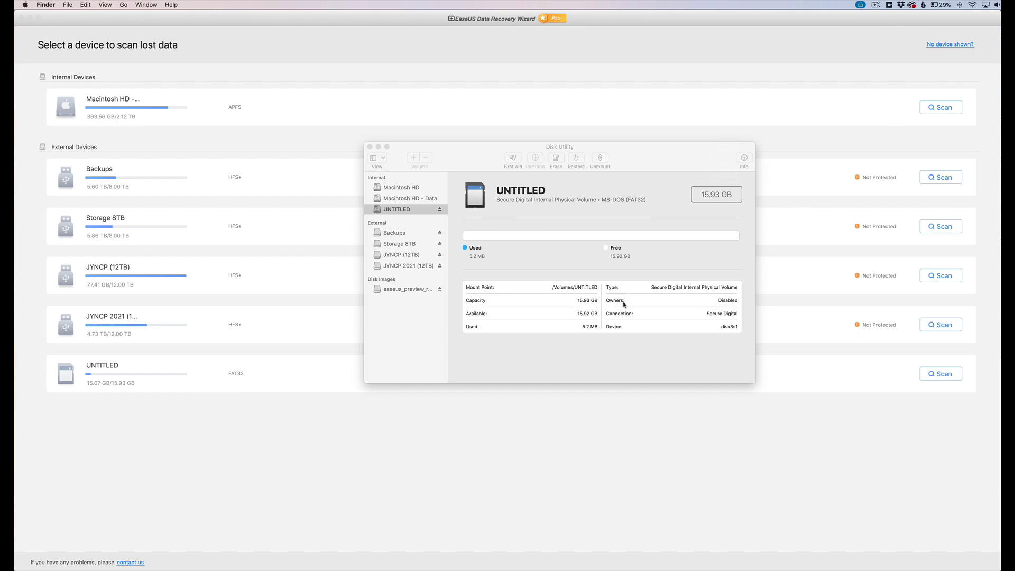
pyautogui.click(370, 147)
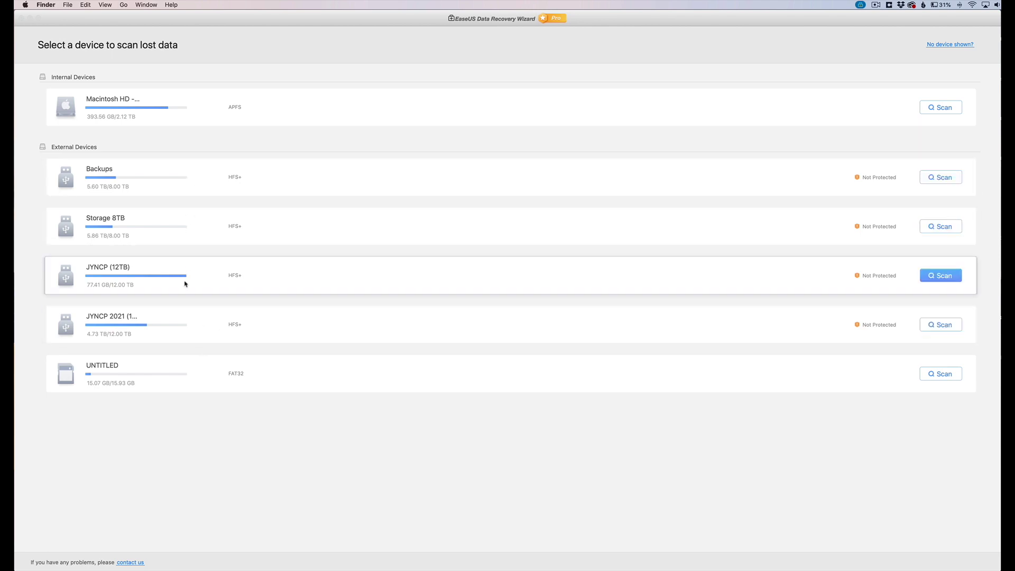
pyautogui.click(201, 378)
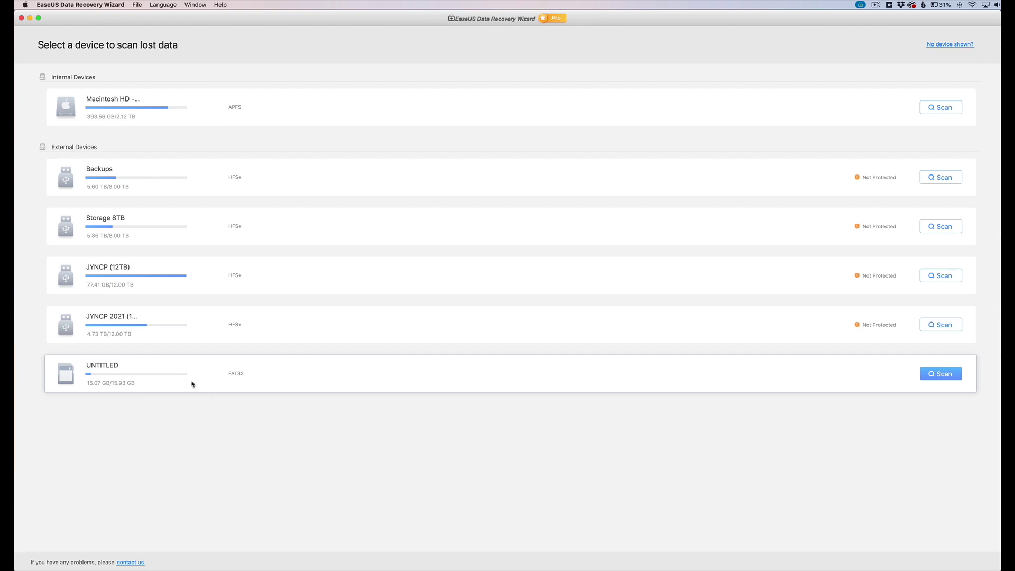
# Scan the UNTITLED (FAT32) card in EaseUS for lost files.
pyautogui.click(938, 378)
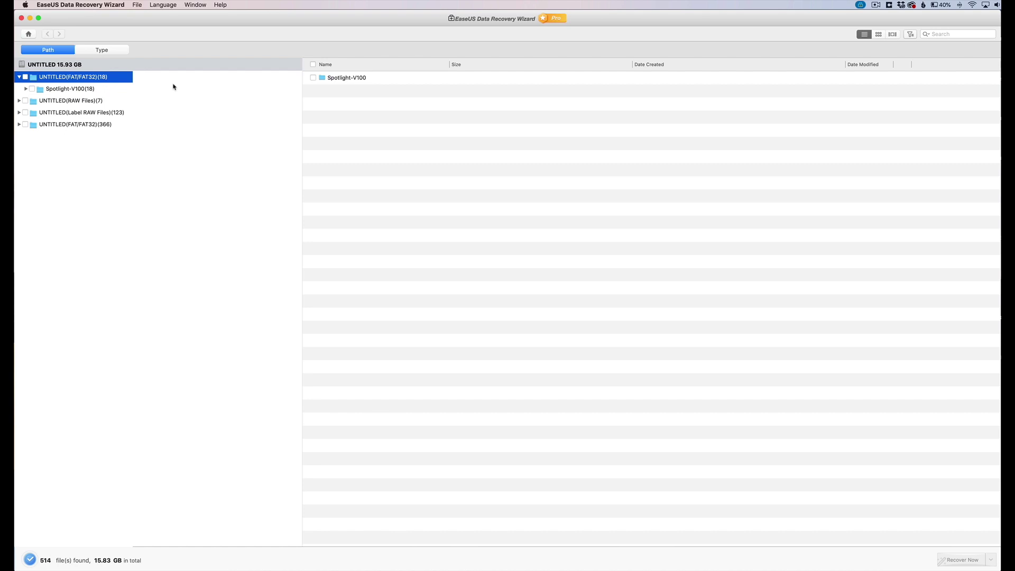
# Inspect the jpg photos under UNTITLED(RAW Files), then tick all its folders (7 files, 850.45 MB).
pyautogui.hscroll(1, 131, 94)
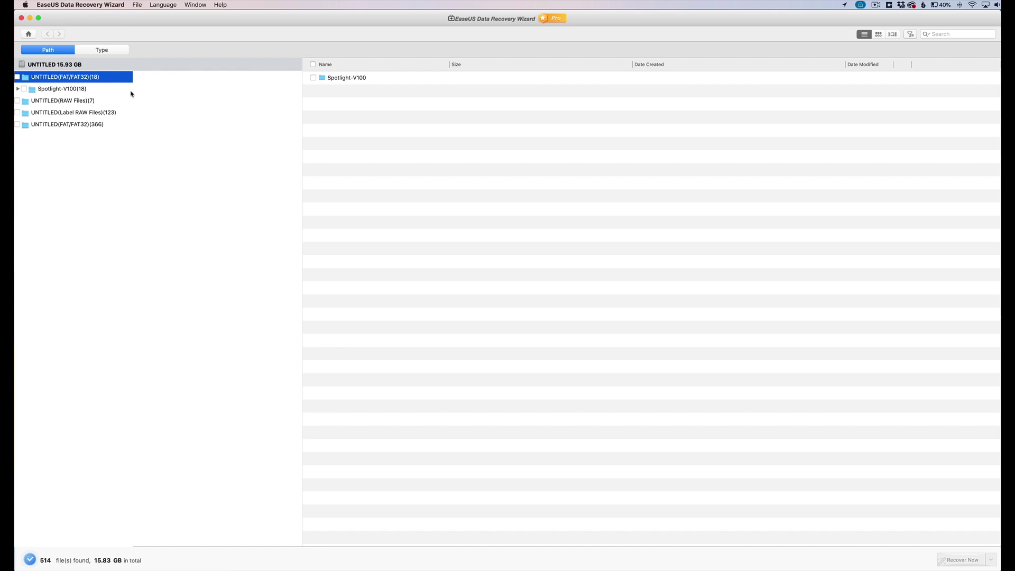
pyautogui.hscroll(-1, 90, 99)
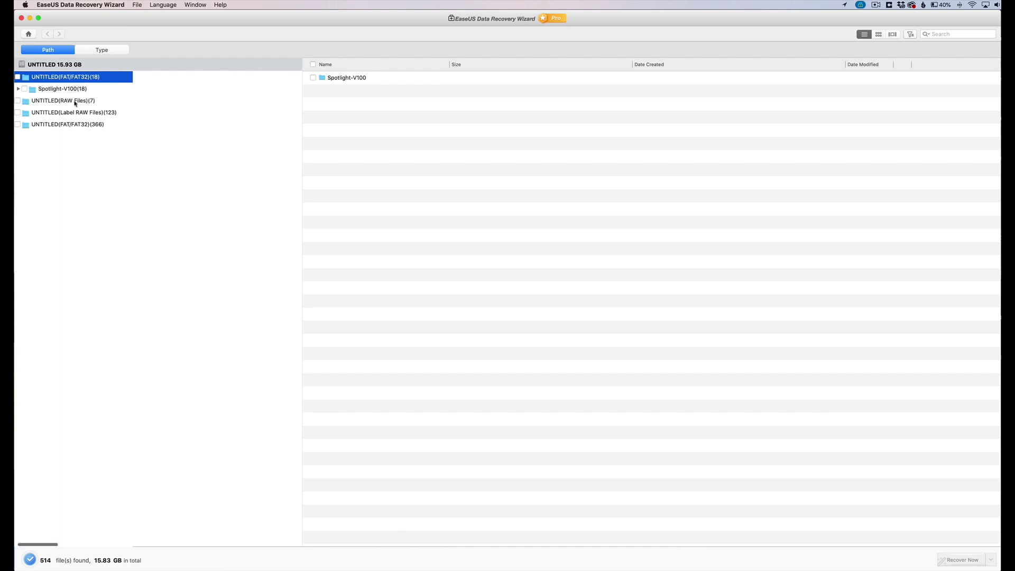
pyautogui.click(41, 104)
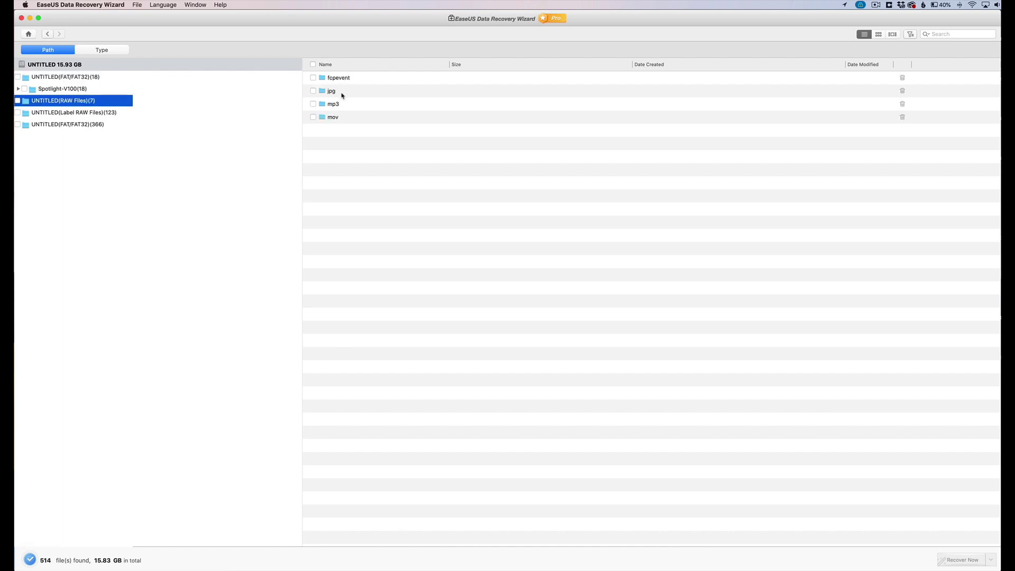
pyautogui.click(324, 92)
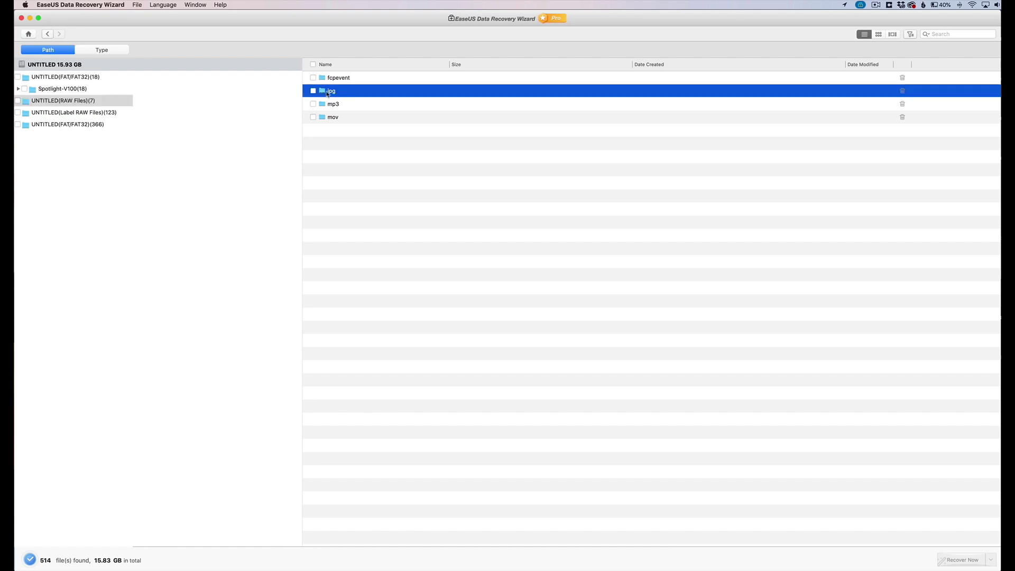
pyautogui.click(313, 91)
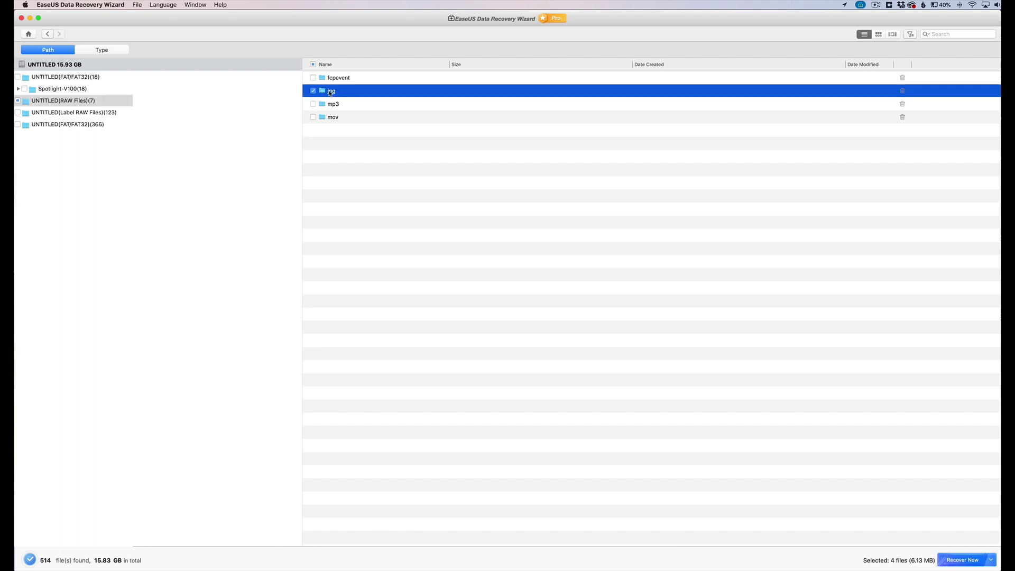
pyautogui.doubleClick(348, 91)
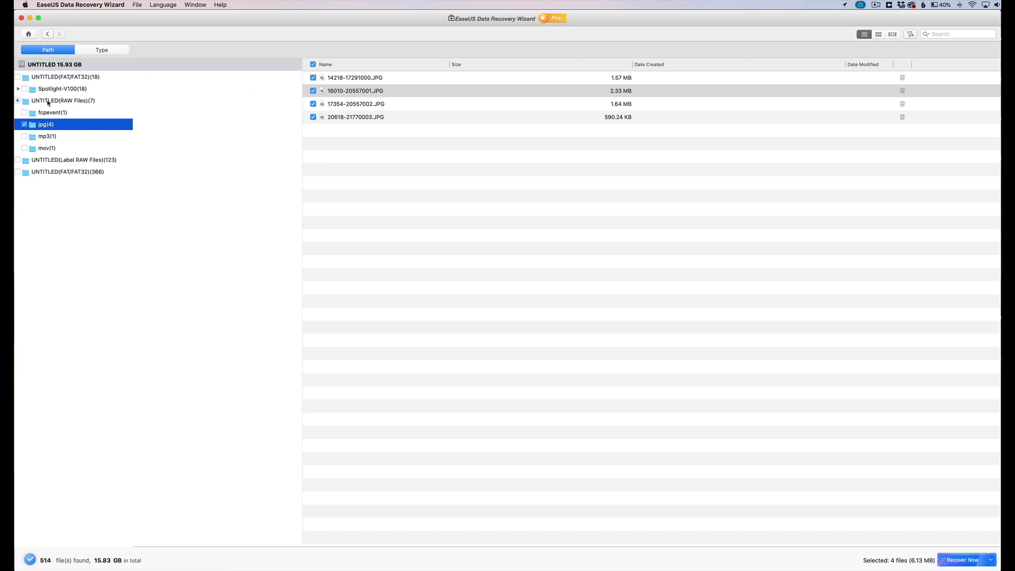
pyautogui.click(46, 34)
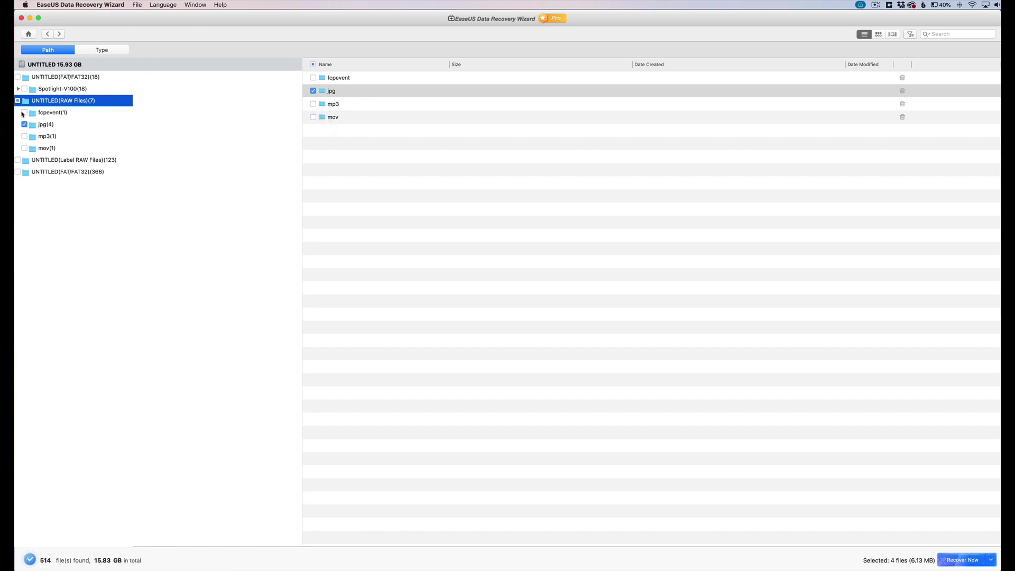
pyautogui.click(25, 125)
pyautogui.click(18, 102)
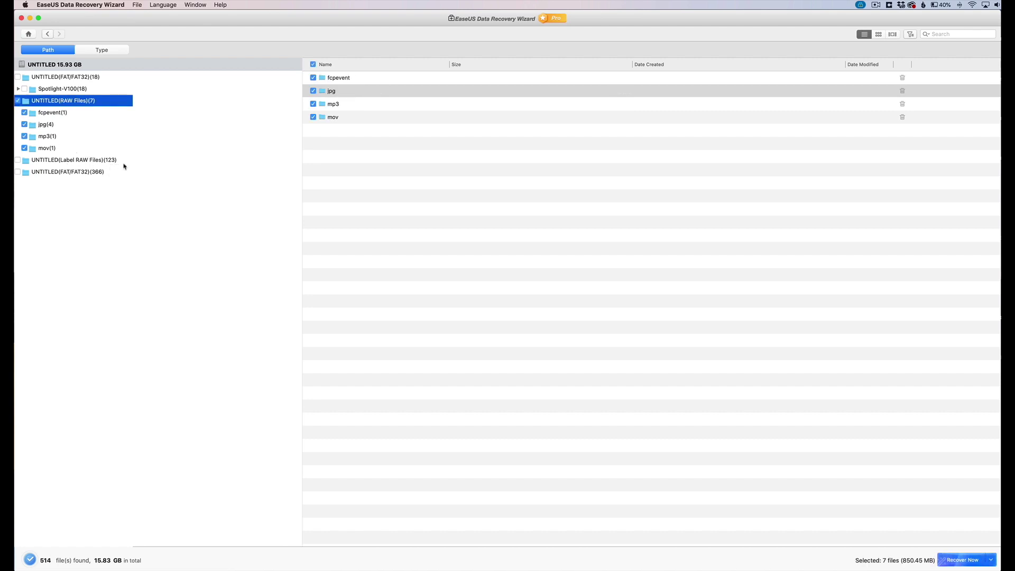
pyautogui.doubleClick(53, 164)
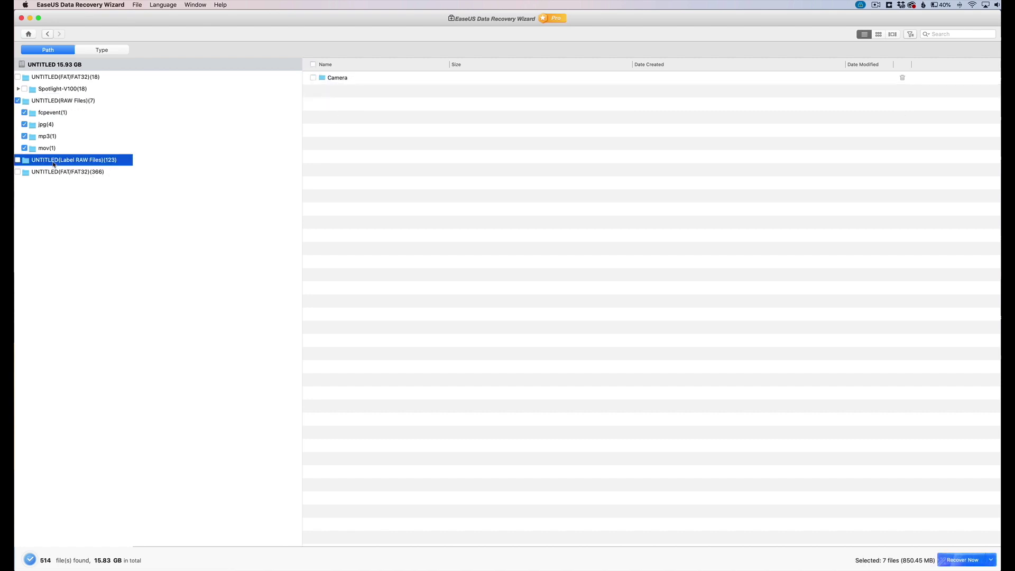
pyautogui.click(166, 170)
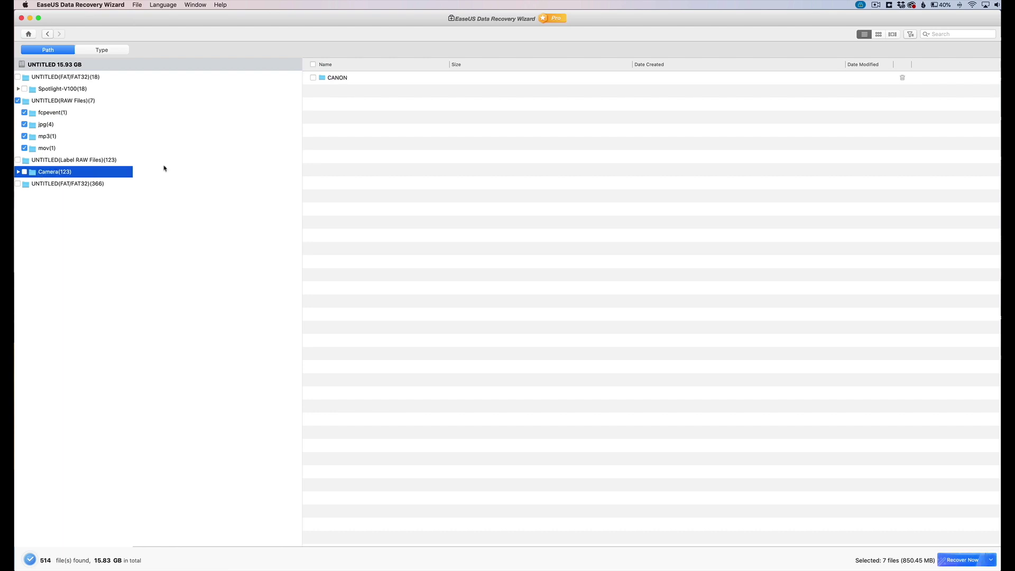
pyautogui.doubleClick(341, 80)
pyautogui.scroll(-20, 402, 170)
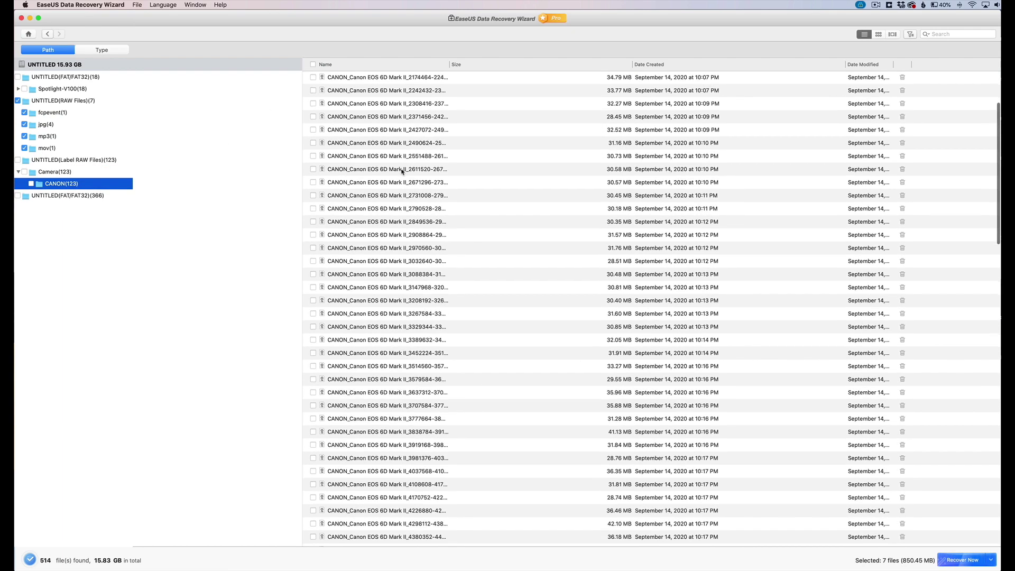
pyautogui.scroll(20, 400, 176)
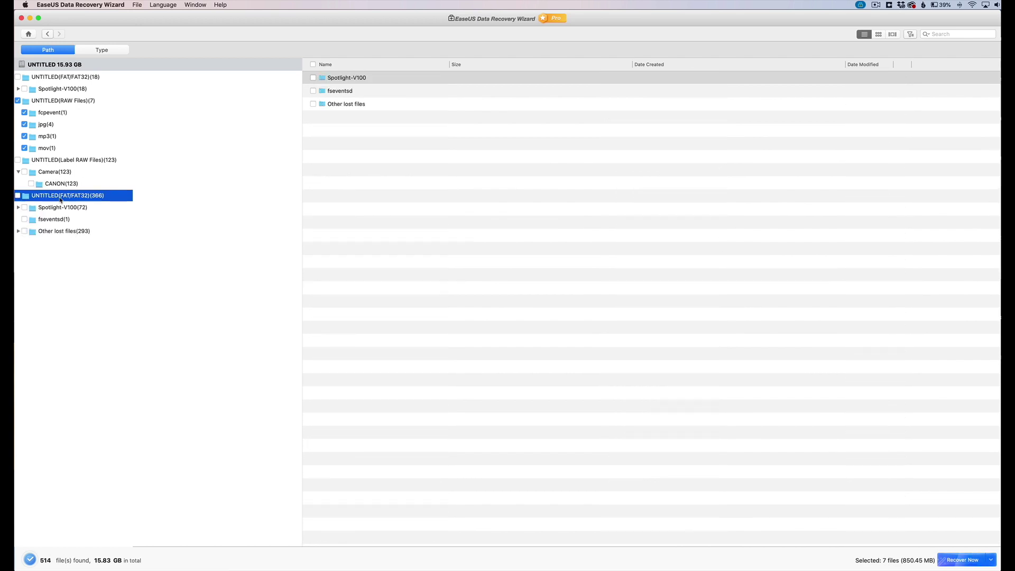
pyautogui.click(73, 234)
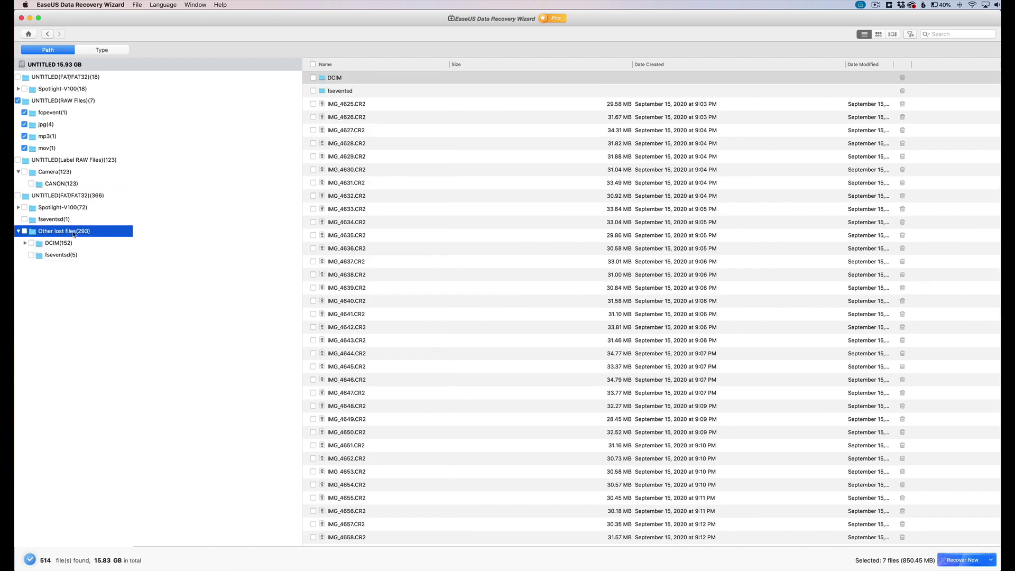
pyautogui.scroll(-20, 401, 246)
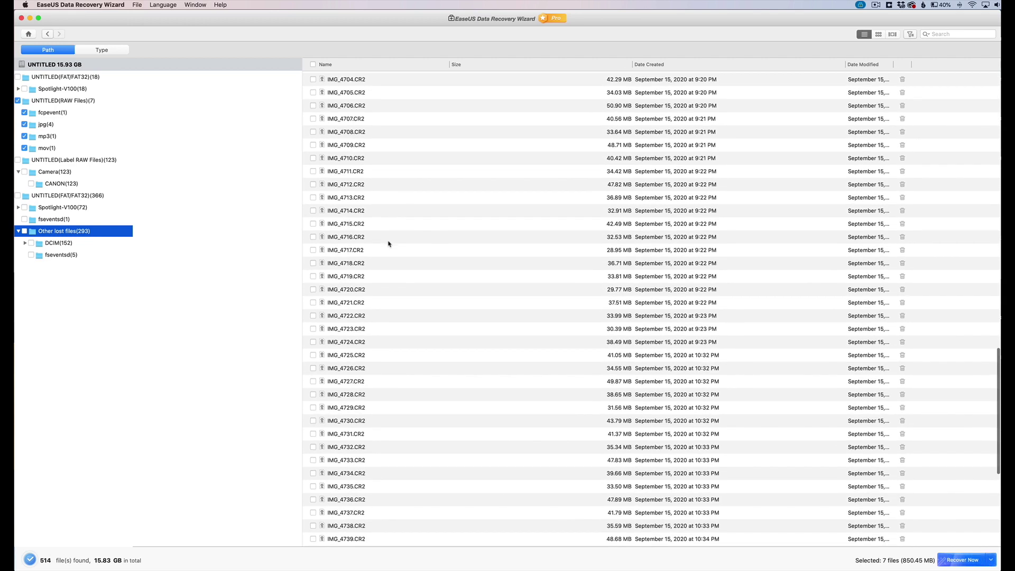
pyautogui.scroll(20, 388, 244)
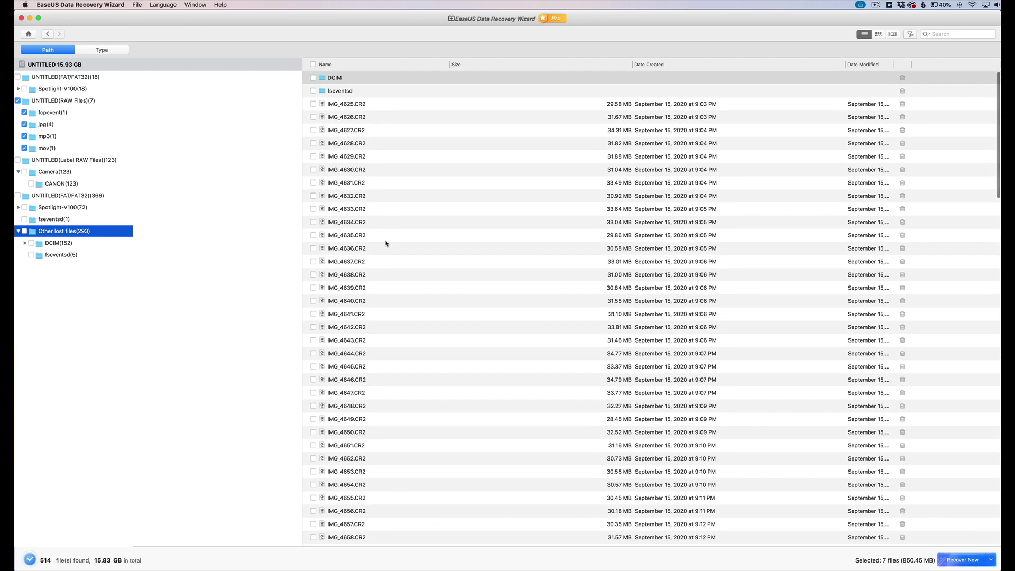
pyautogui.click(53, 101)
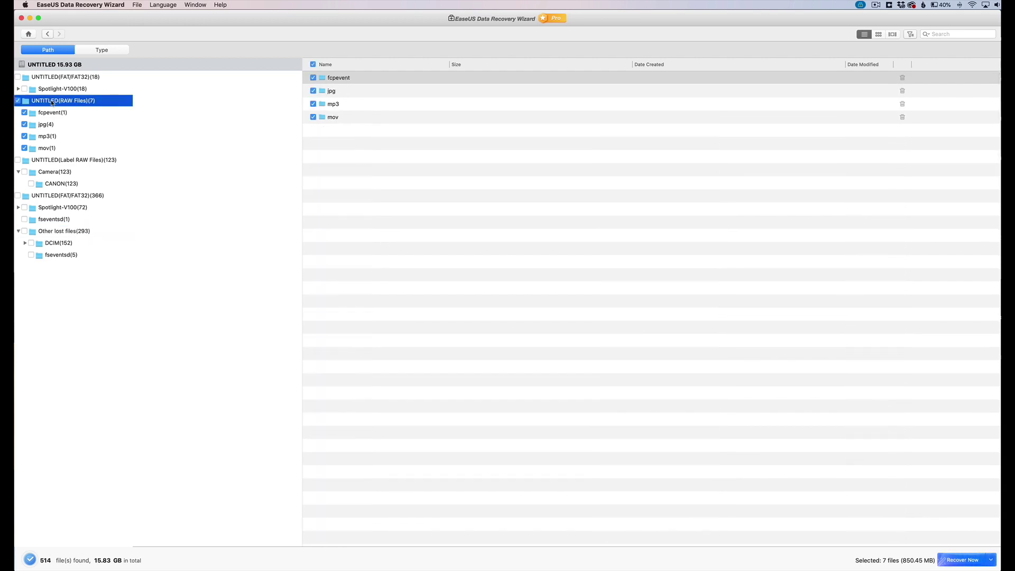
# Recover the 7 selected files to the Desktop and show the recovered folder.
pyautogui.click(960, 561)
pyautogui.click(291, 230)
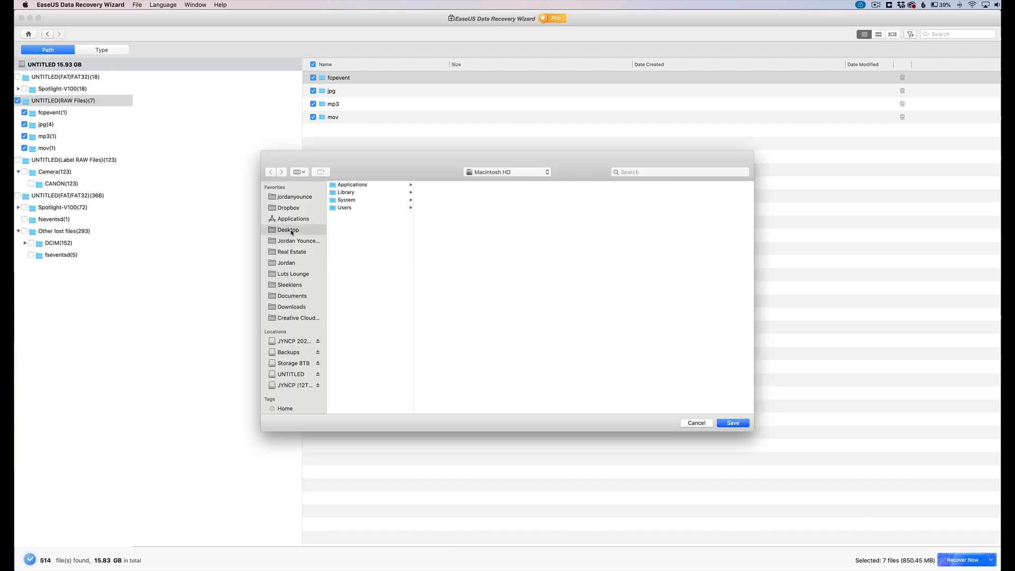
pyautogui.press('Return')
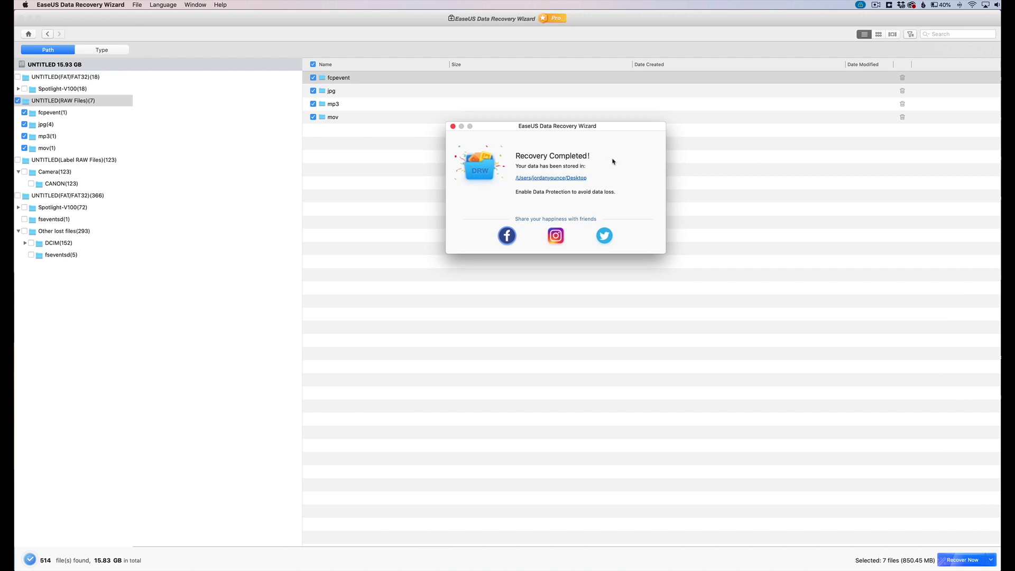
pyautogui.click(550, 178)
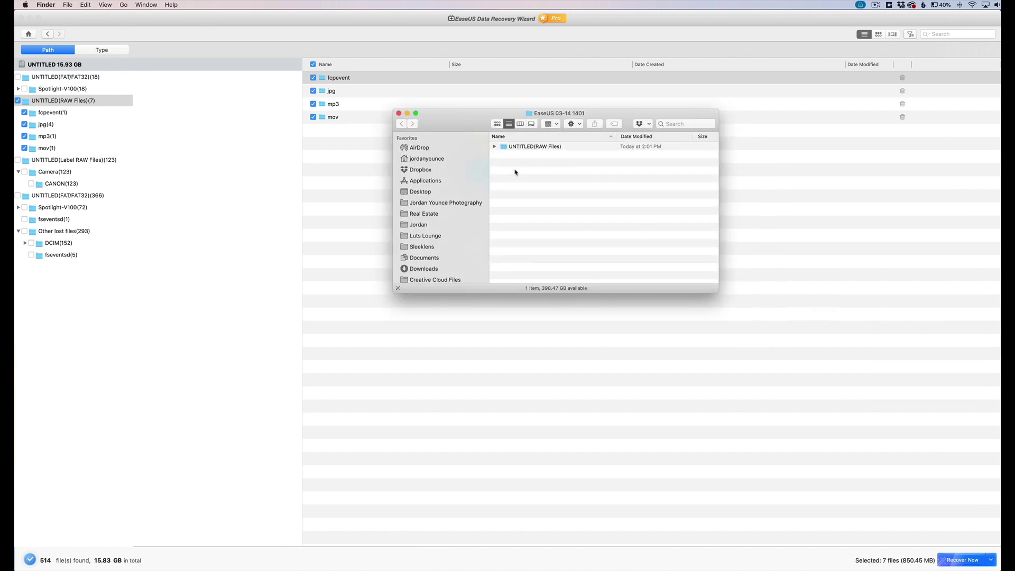
# Preview the recovered photo 16010-20557001.JPG in the UNTITLED(RAW Files) jpg folder.
pyautogui.doubleClick(520, 148)
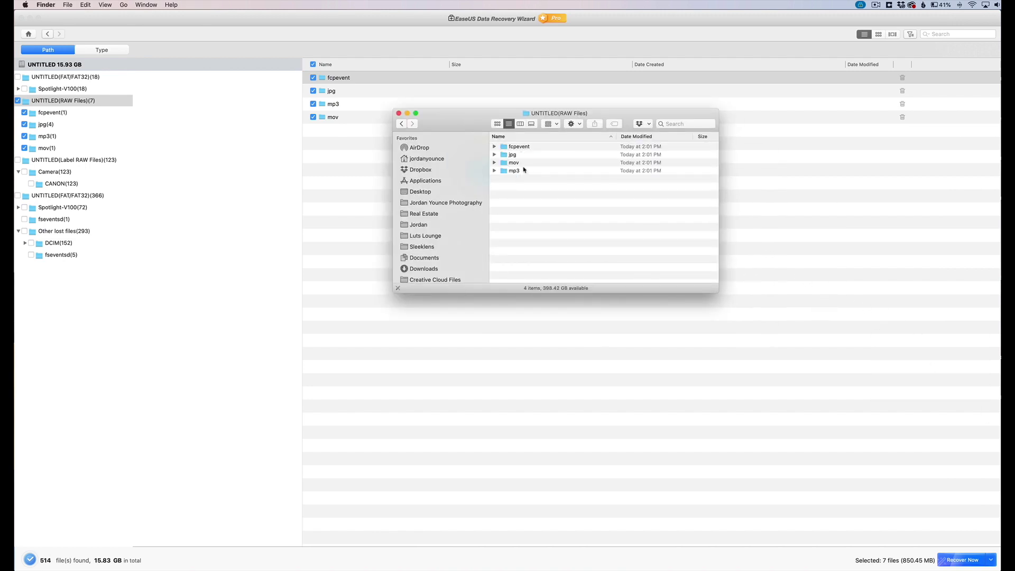
pyautogui.click(515, 157)
pyautogui.doubleClick(516, 156)
pyautogui.click(532, 162)
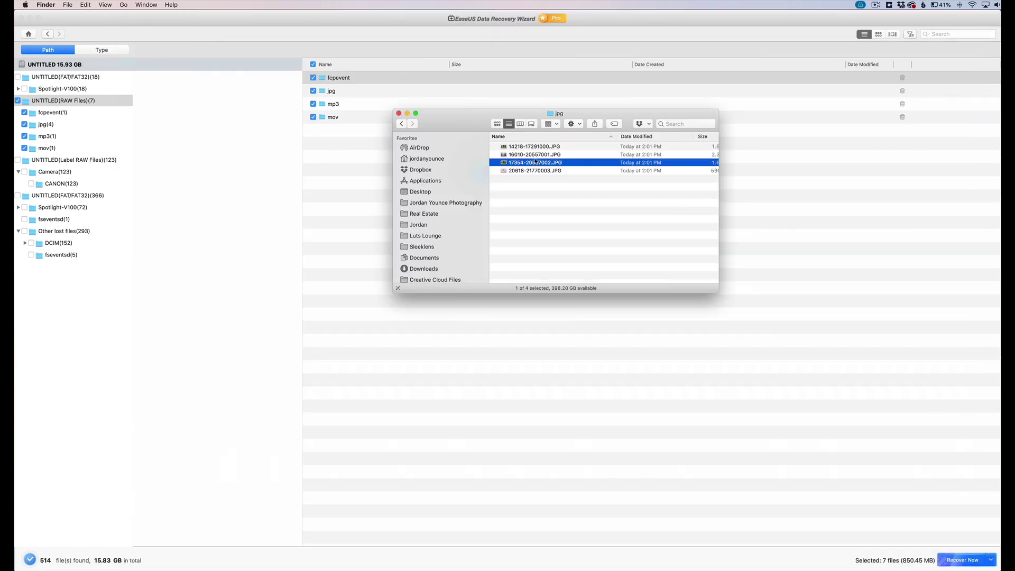
pyautogui.click(535, 157)
pyautogui.press('space')
pyautogui.press('space')
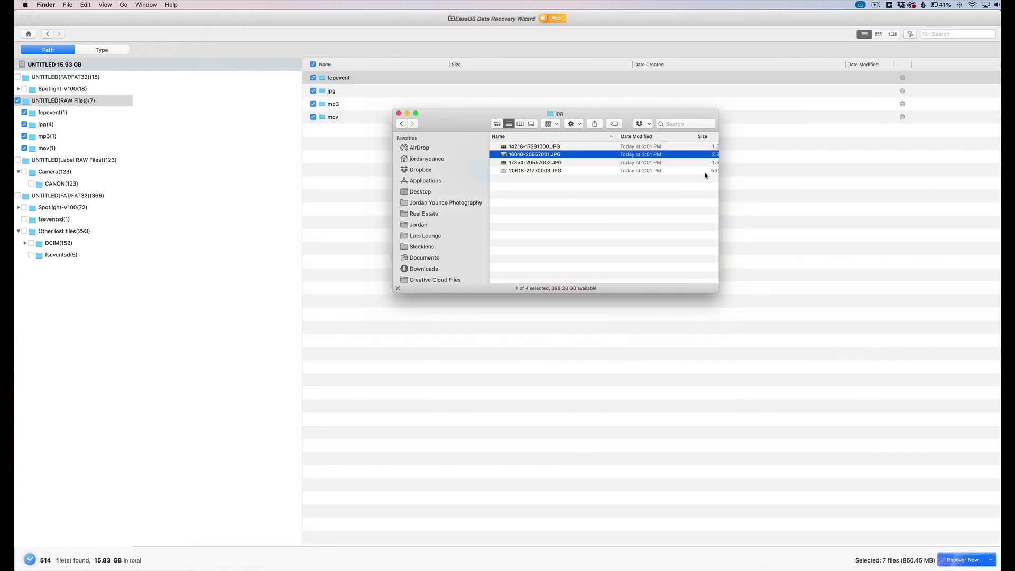
pyautogui.press('super+Up')
# Play a Quick Look preview of the recovered MP3 file.
pyautogui.doubleClick(524, 170)
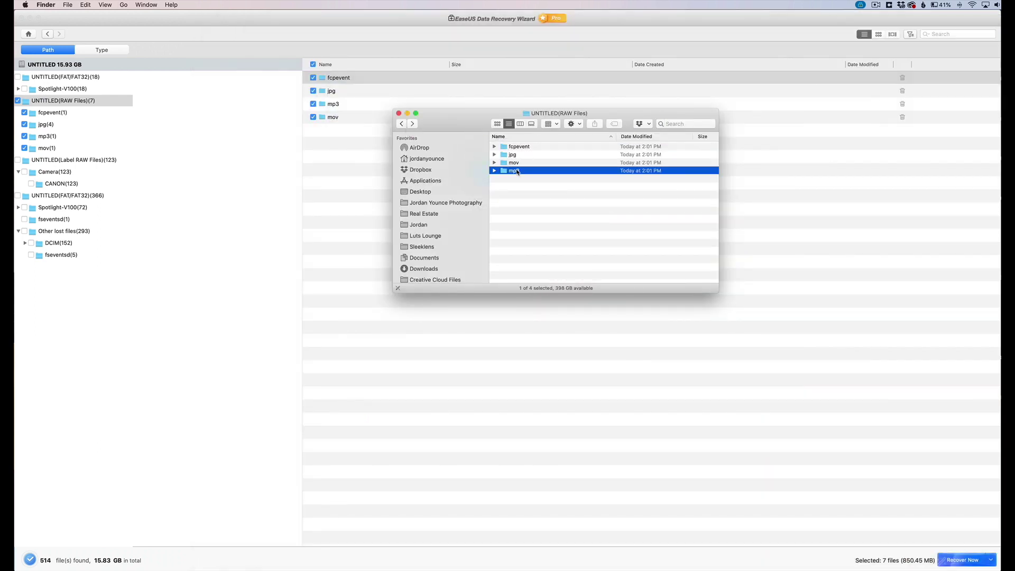
pyautogui.click(553, 148)
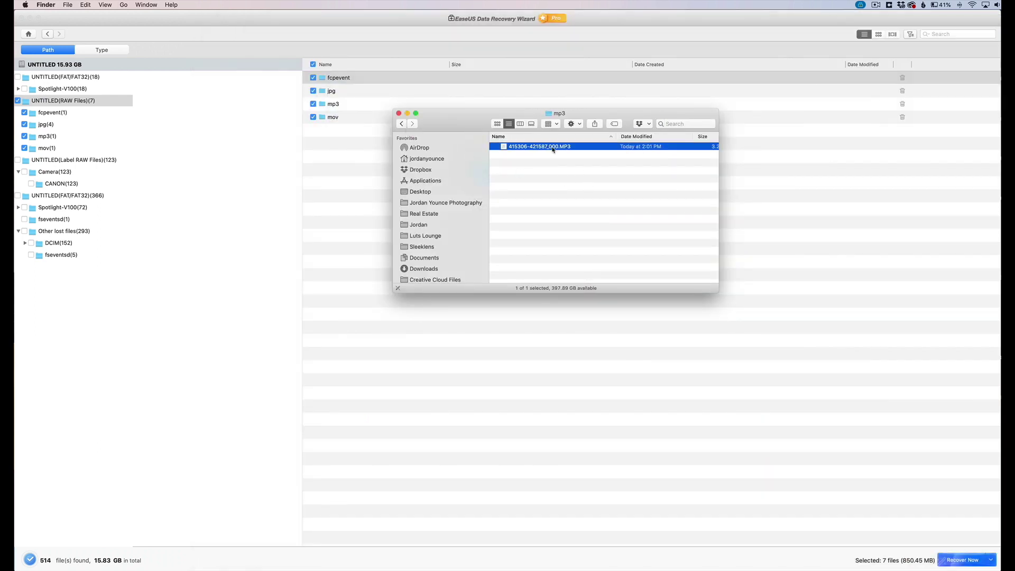
pyautogui.press('space')
pyautogui.press('space')
pyautogui.click(402, 124)
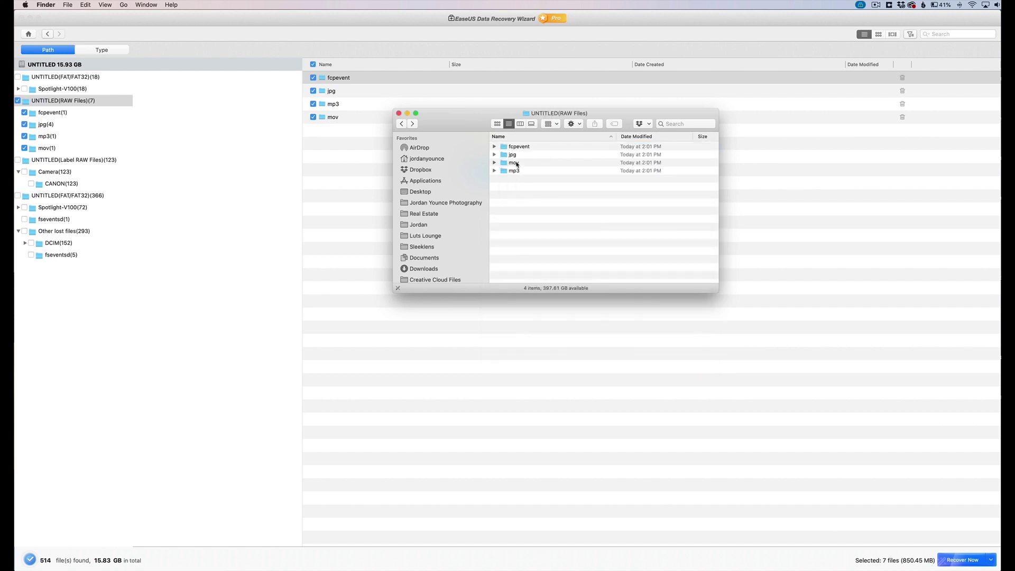
# Play a Quick Look preview of the recovered video FILE000.MOV in the mov folder.
pyautogui.click(519, 164)
pyautogui.doubleClick(519, 164)
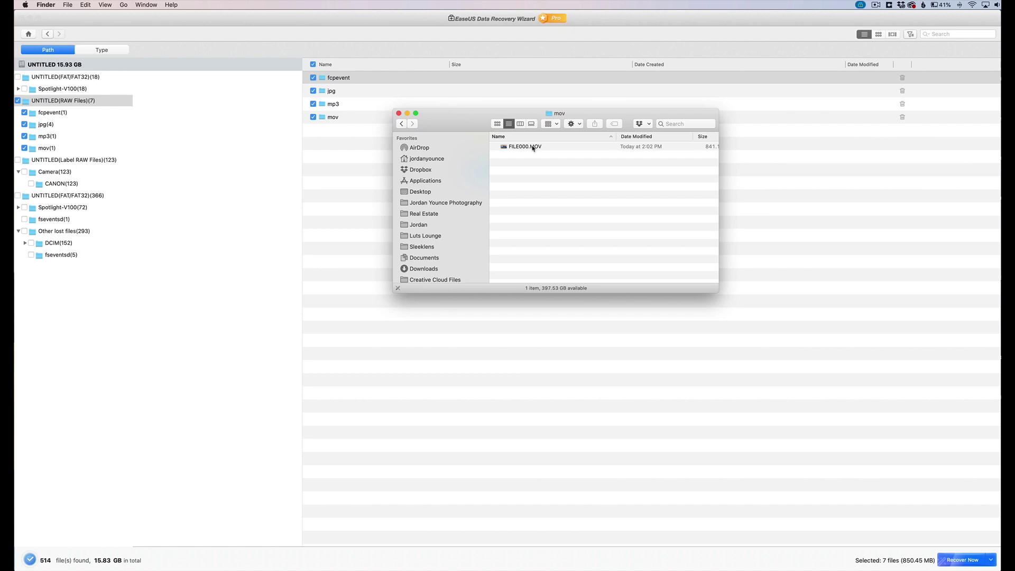
pyautogui.click(532, 149)
pyautogui.press('space')
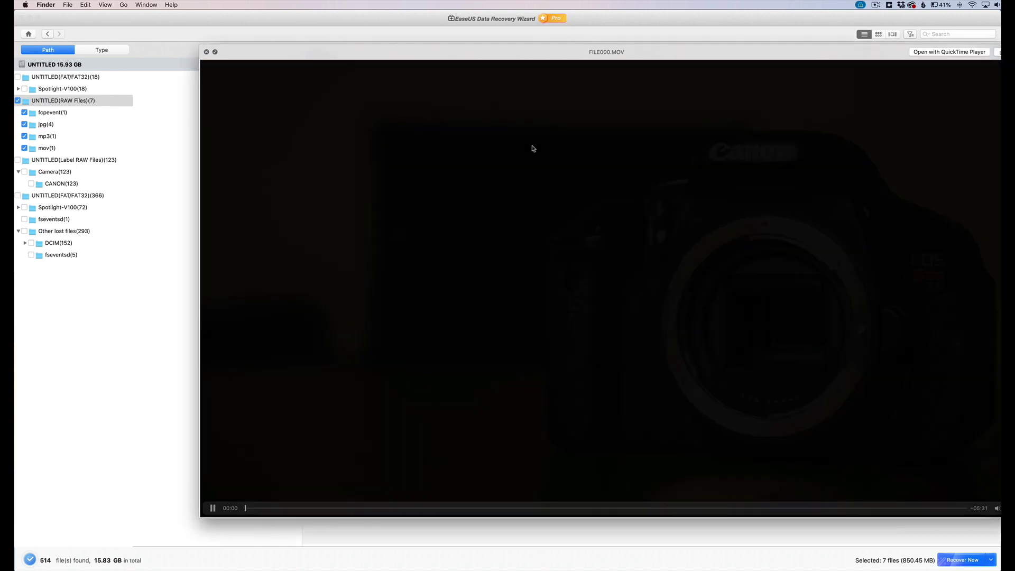
pyautogui.press('space')
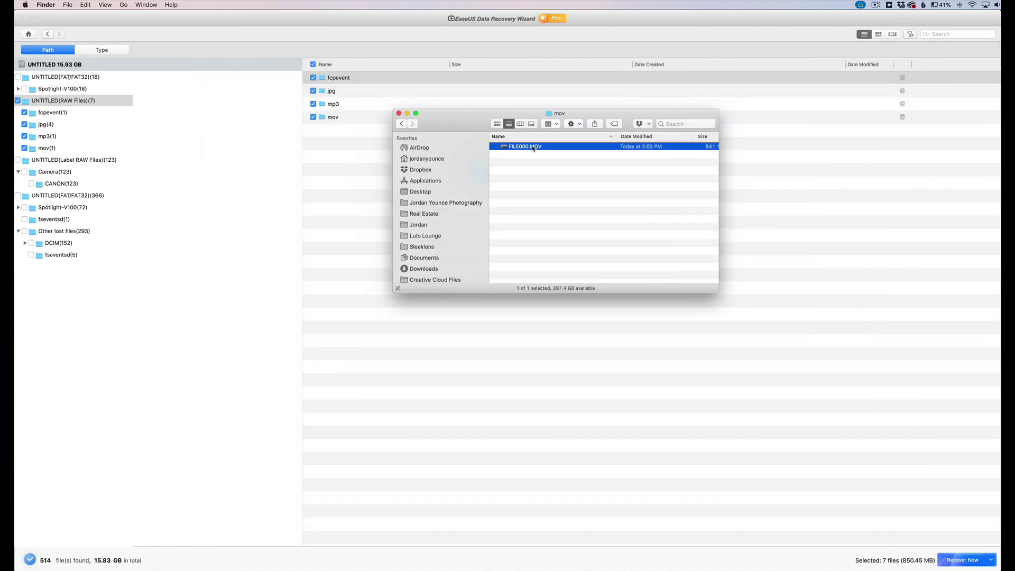